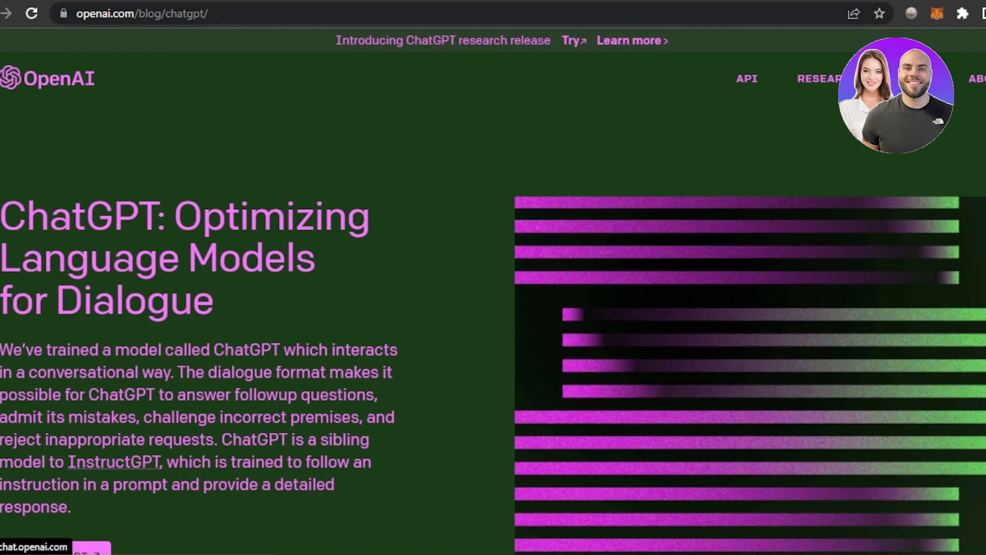
Open the ChatGPT chat page from the blog post and switch between the blog and chat tabs.
left_click(431, 46)
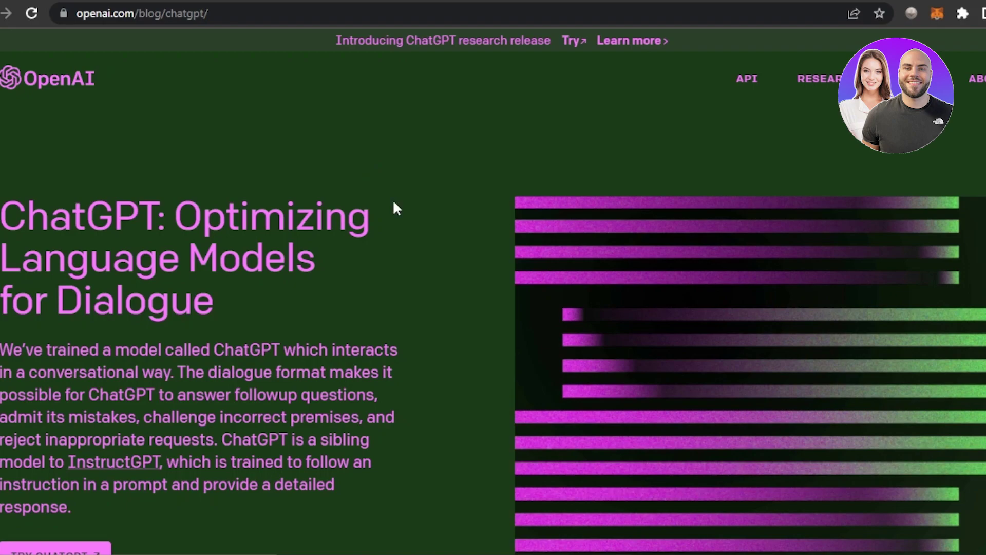
key("ctrl+Tab")
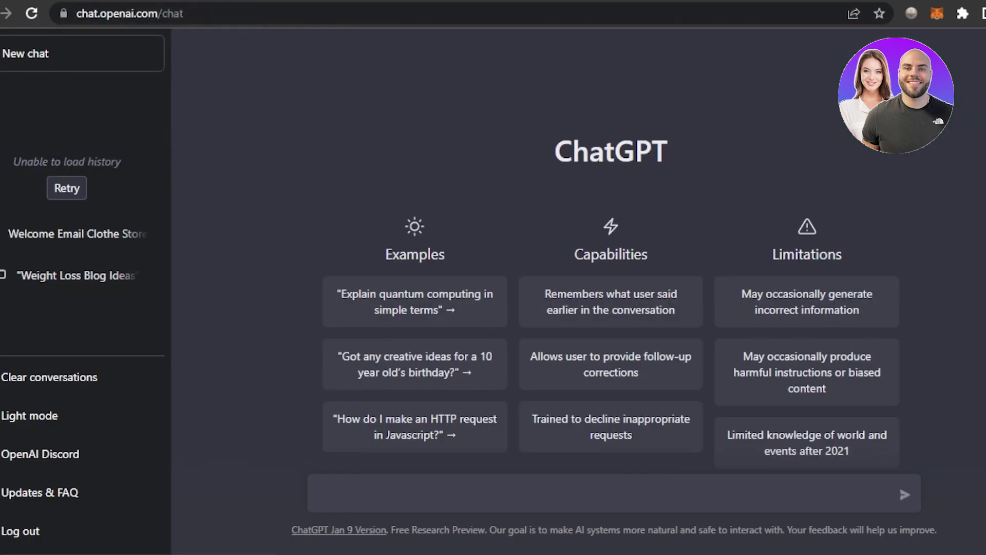
key("ctrl+shift+Tab")
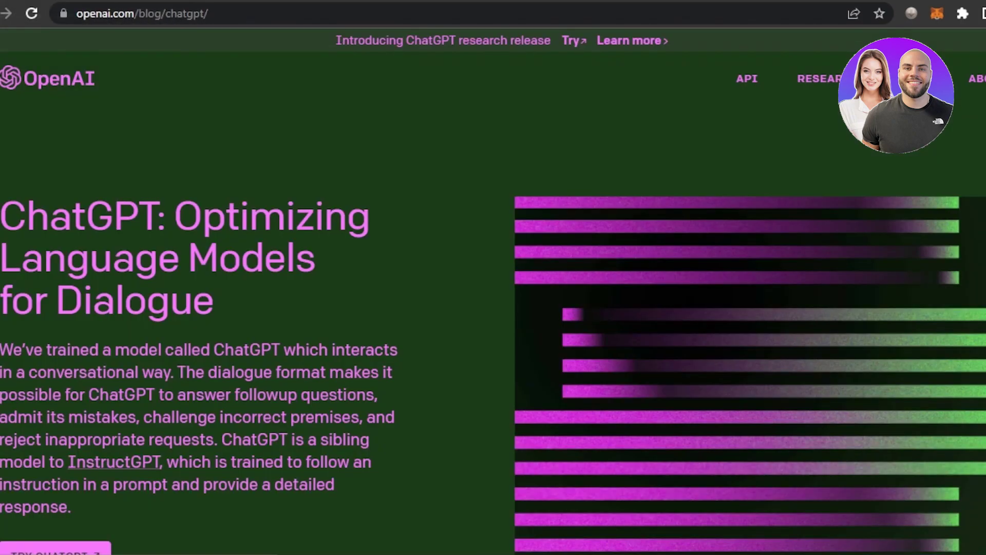
key("ctrl+Tab")
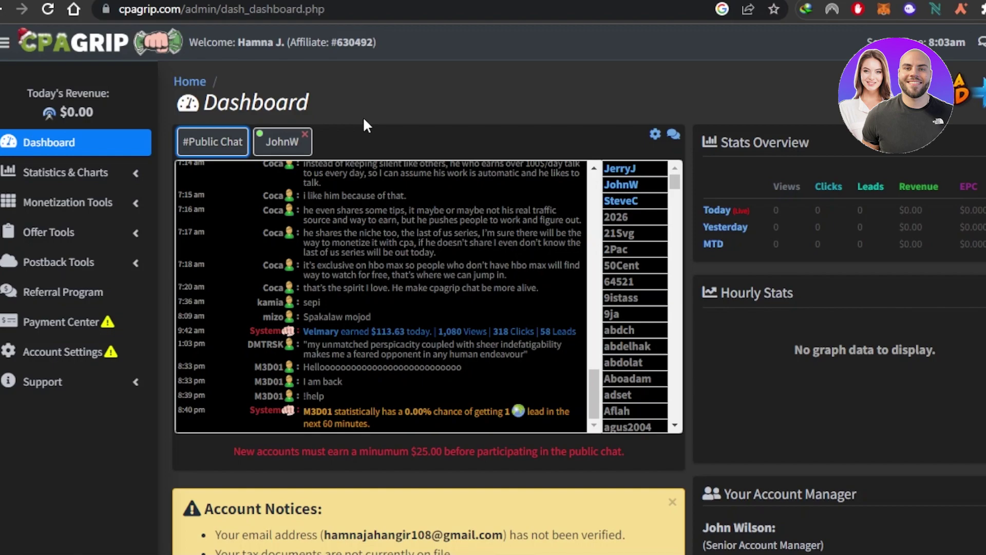
scroll(428, 308, "down", 10)
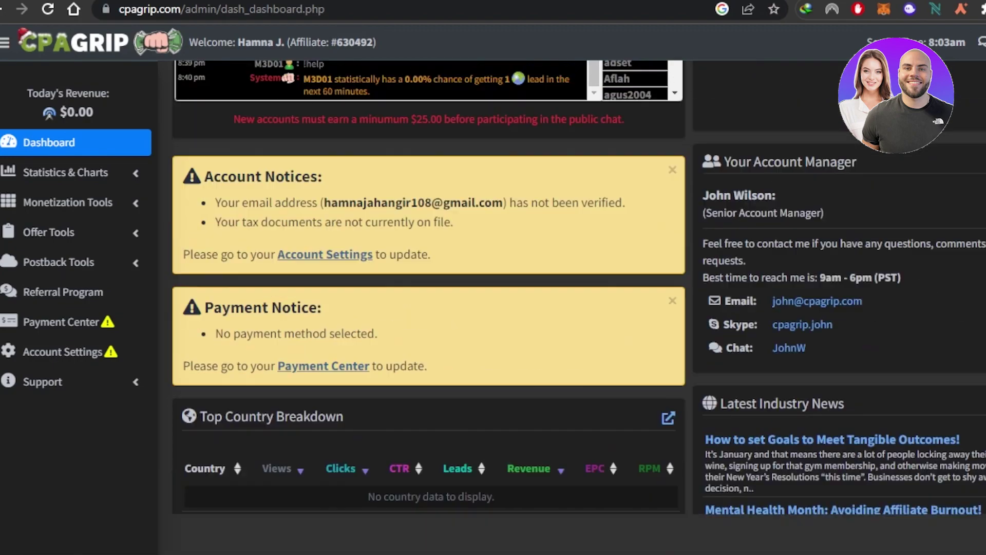
scroll(429, 308, "up", 3)
scroll(579, 308, "down", 7)
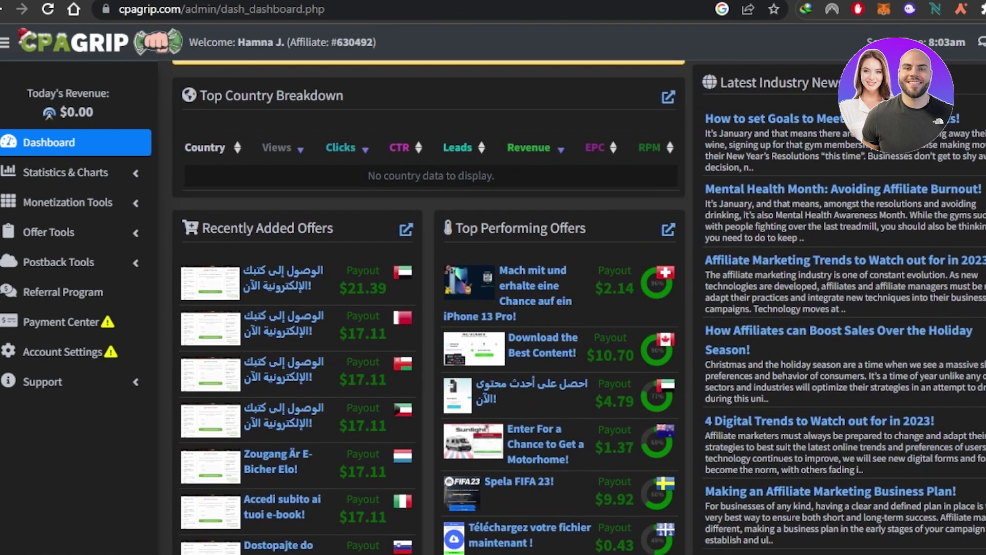
scroll(579, 308, "up", 2)
scroll(428, 308, "up", 8)
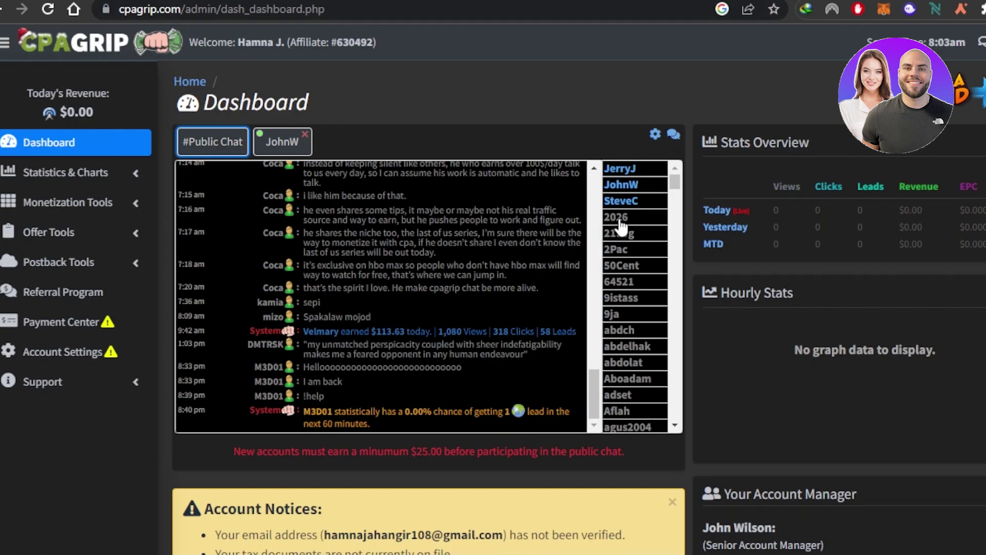
Highlight the $113.63 today earnings figure in the public chat and scroll down the dashboard.
scroll(677, 186, "down", 3)
left_click_drag(370, 331, 430, 332)
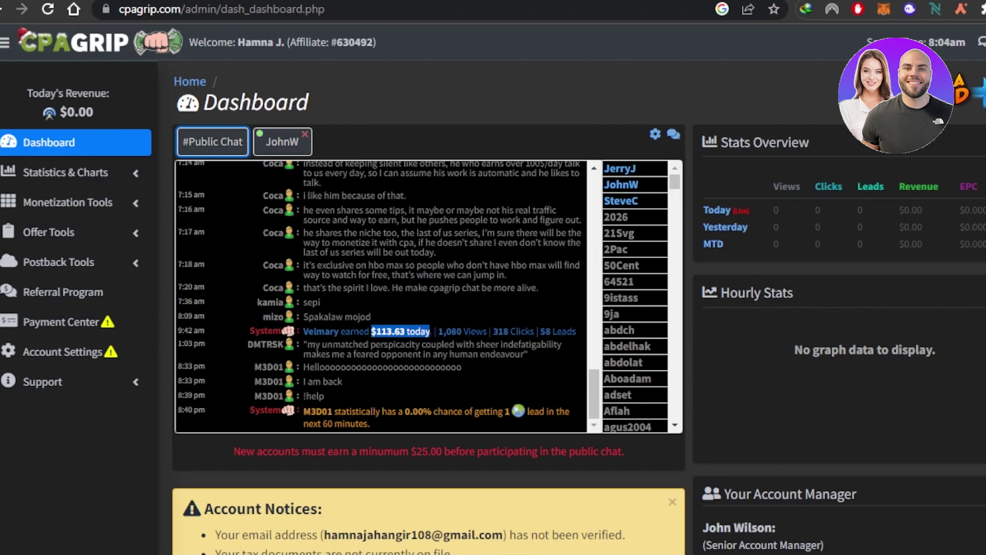
scroll(678, 185, "down", 4)
left_click_drag(597, 393, 597, 341)
left_click_drag(387, 228, 425, 227)
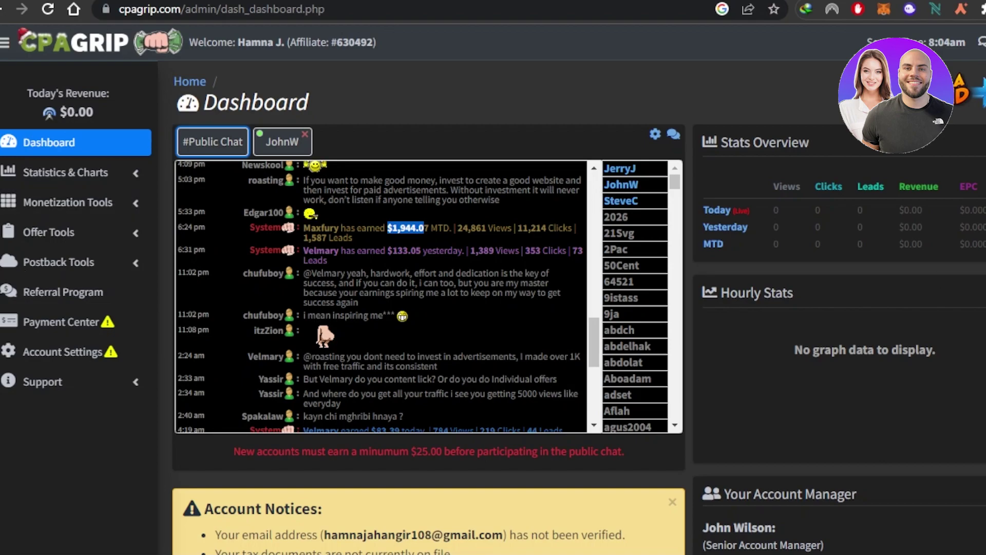
scroll(203, 258, "down", 1)
scroll(429, 308, "down", 15)
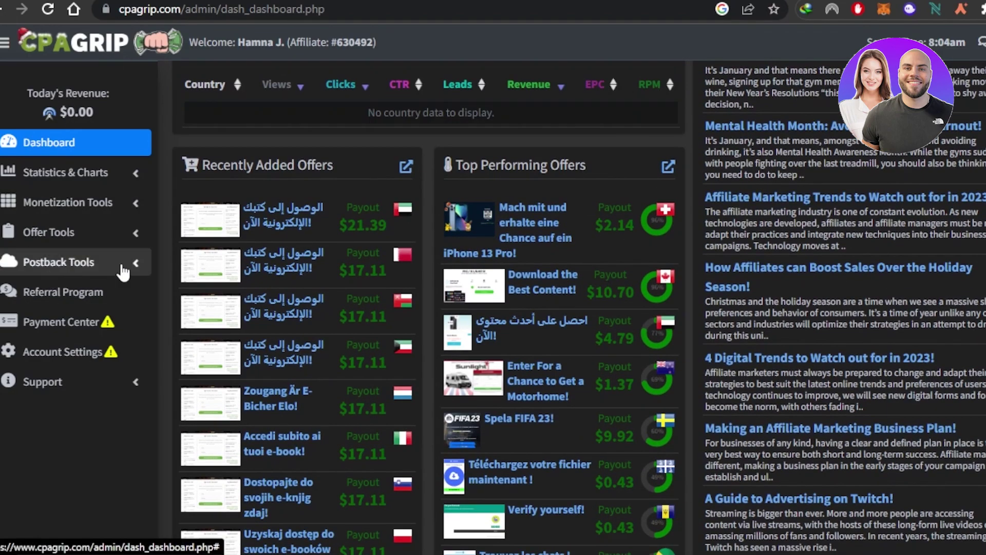
List My Offers filtered to US | United States with All Categories.
left_click(137, 231)
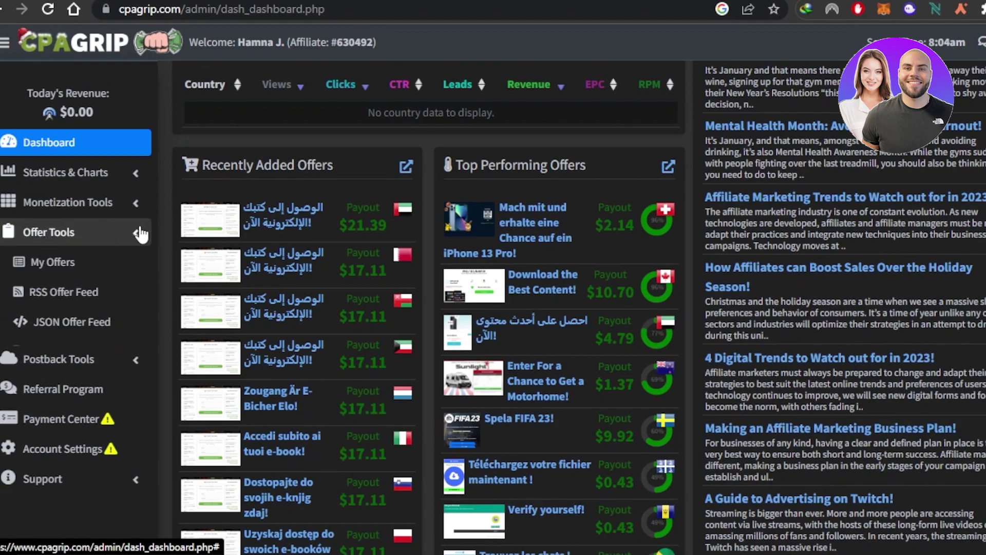
left_click(49, 263)
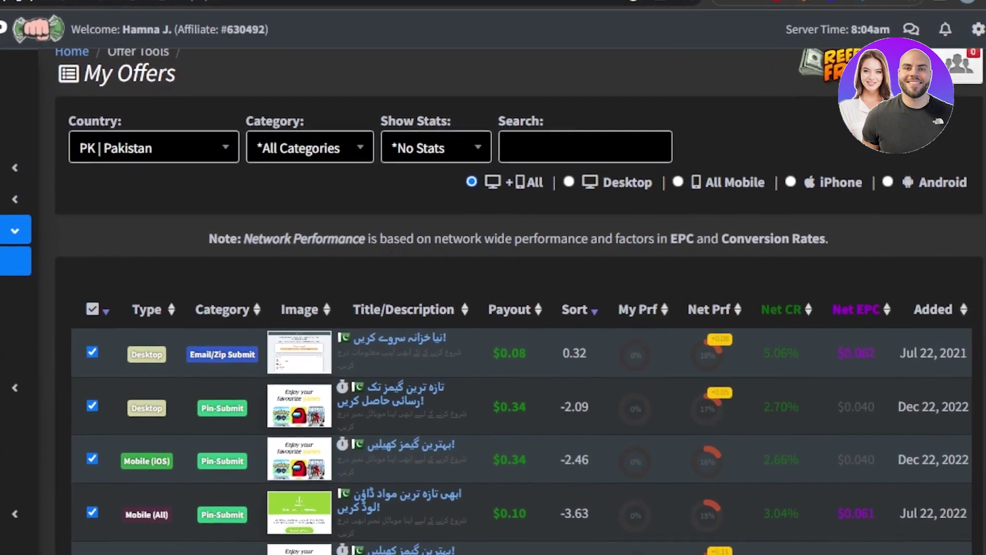
left_click(152, 147)
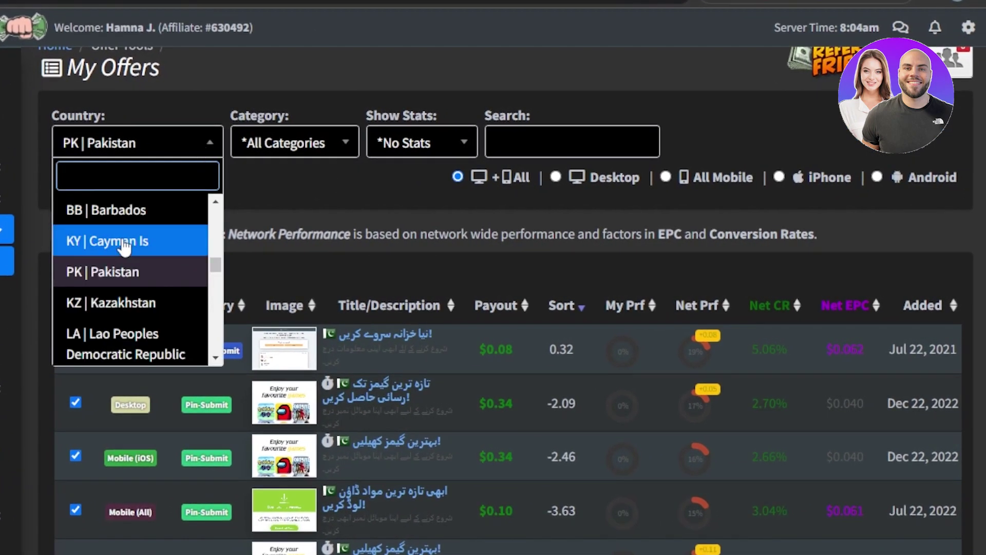
type("us")
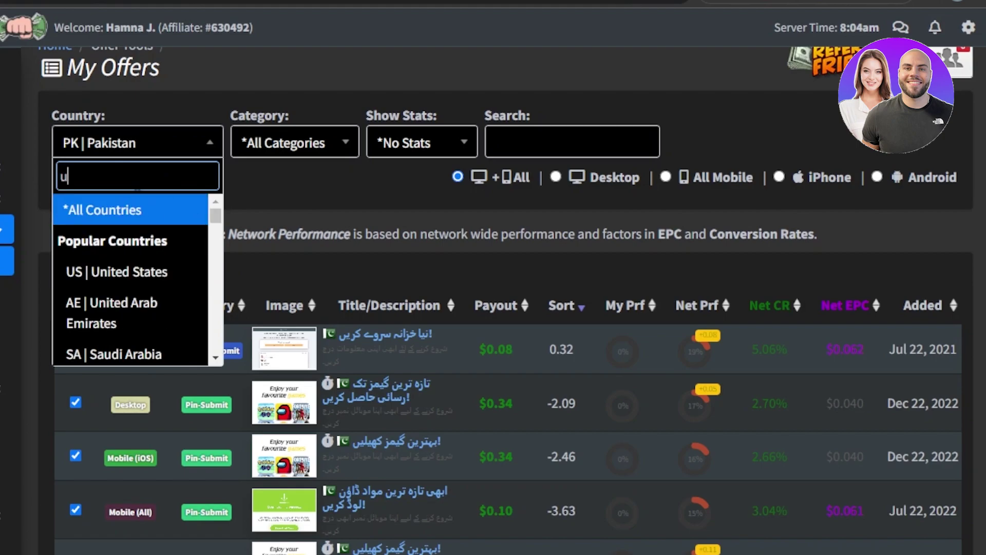
left_click(129, 240)
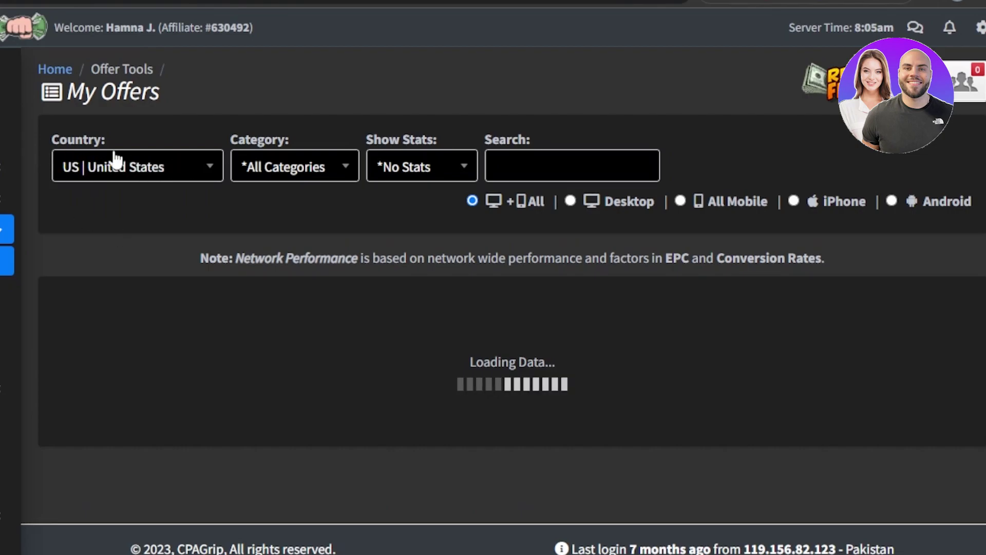
left_click(324, 167)
left_click(277, 236)
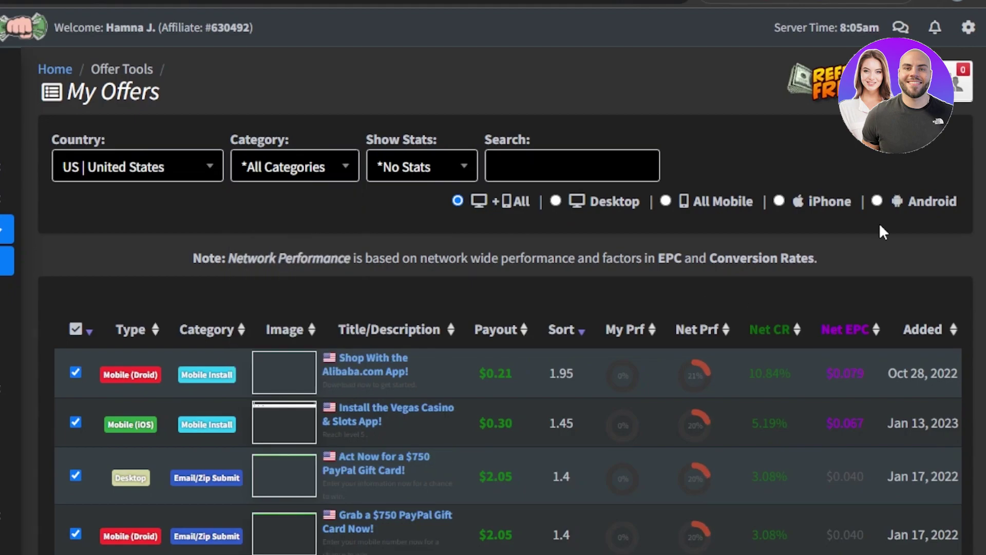
Open the details of the 'Grab a $750 PayPal Gift Card Now!' offer.
scroll(880, 229, "down", 3)
scroll(469, 398, "down", 3)
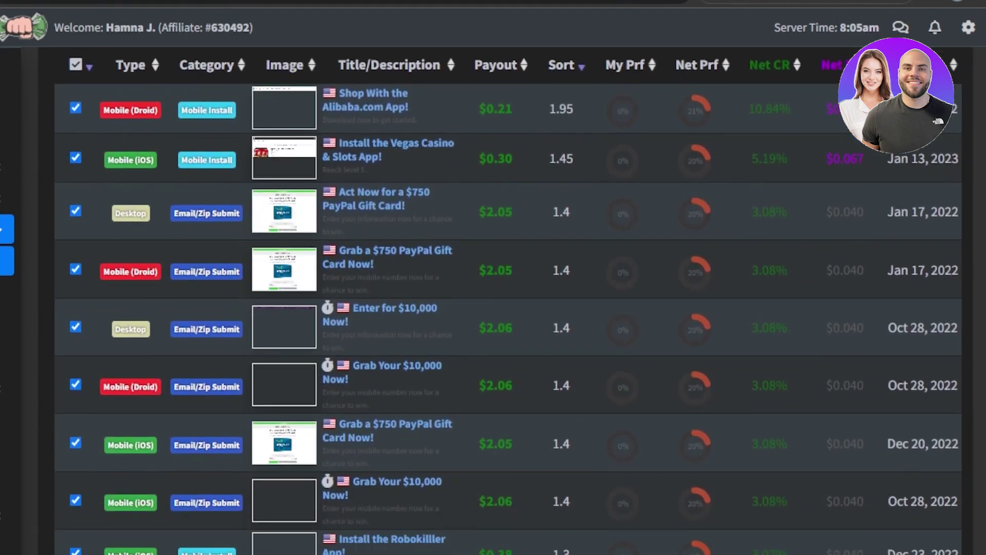
scroll(468, 398, "up", 2)
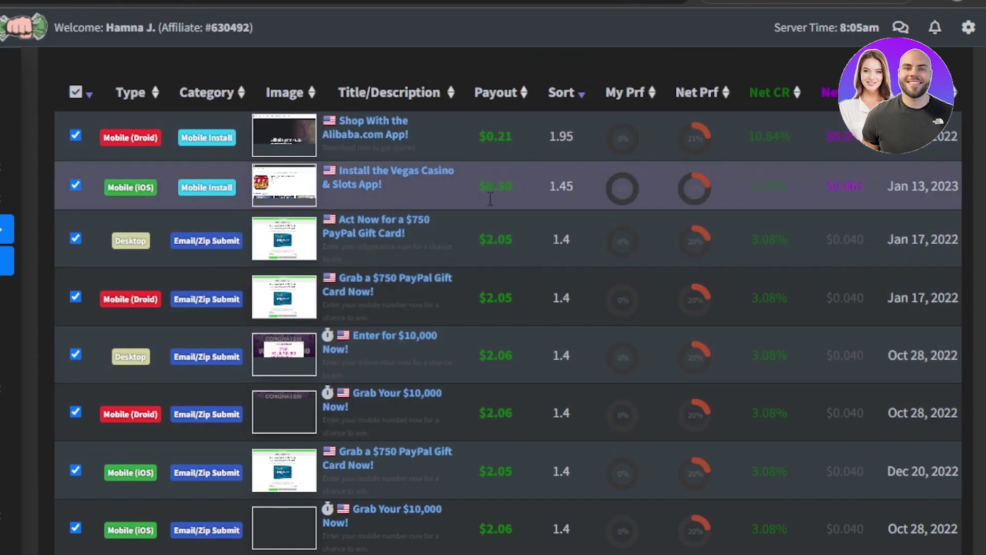
left_click(417, 305)
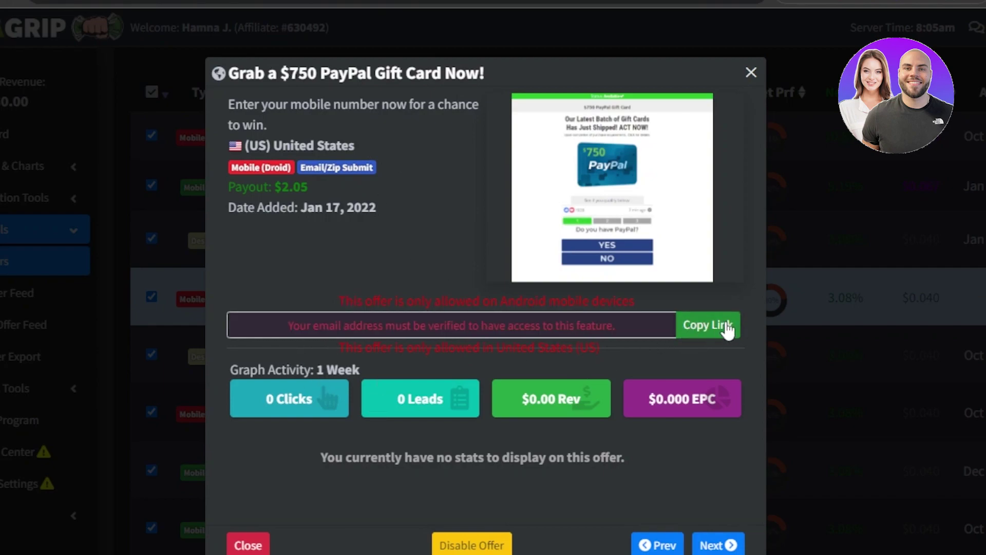
Close the $750 PayPal gift card offer details.
left_click(750, 72)
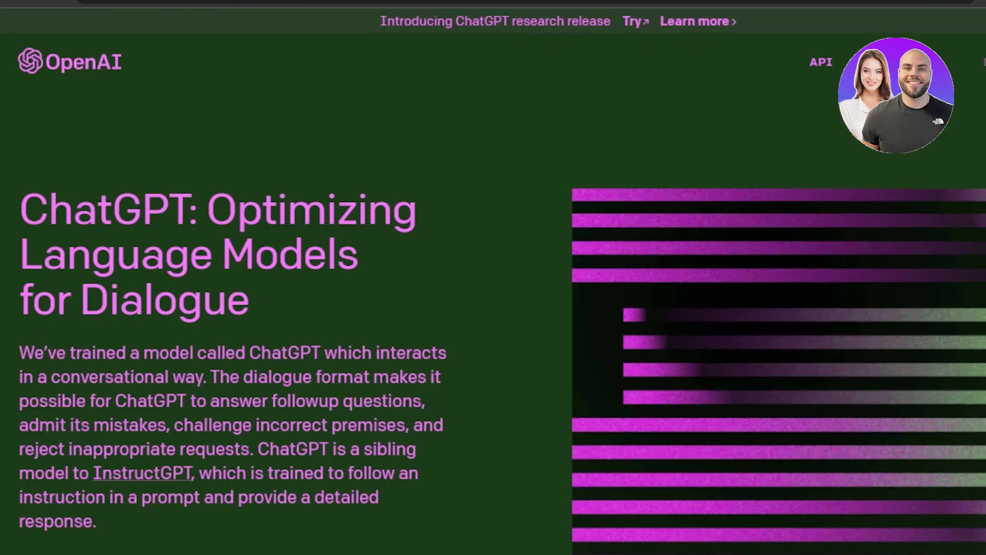
Scroll the ChatGPT introduction post down to its samples and back up.
scroll(493, 277, "down", 15)
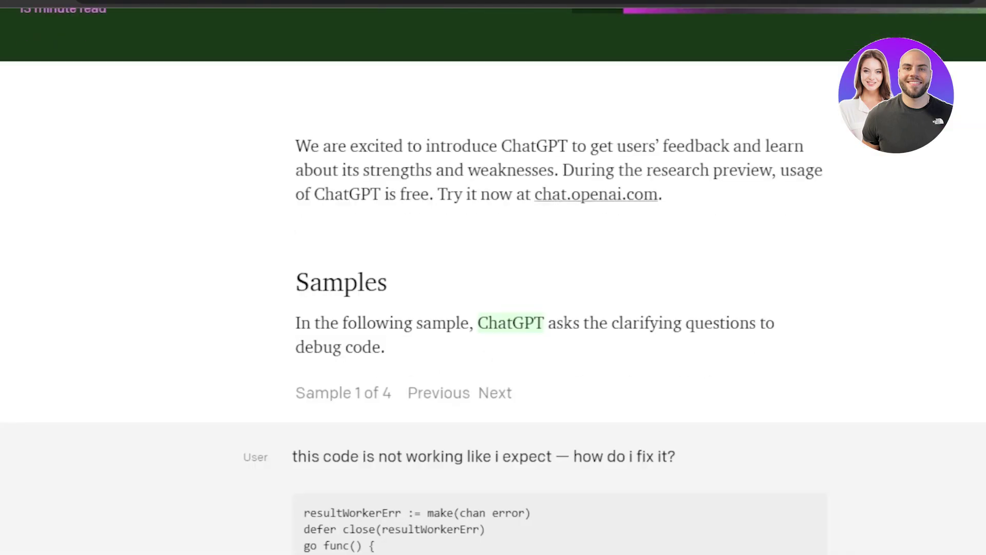
scroll(493, 278, "up", 5)
scroll(493, 277, "up", 8)
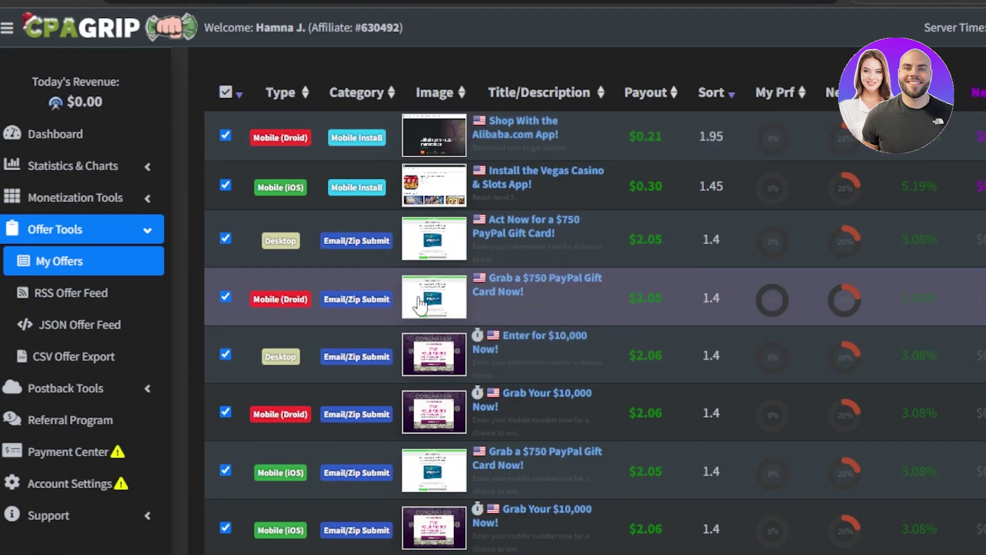
Reopen the Android $750 PayPal gift card offer from the fourth offer row.
left_click(560, 306)
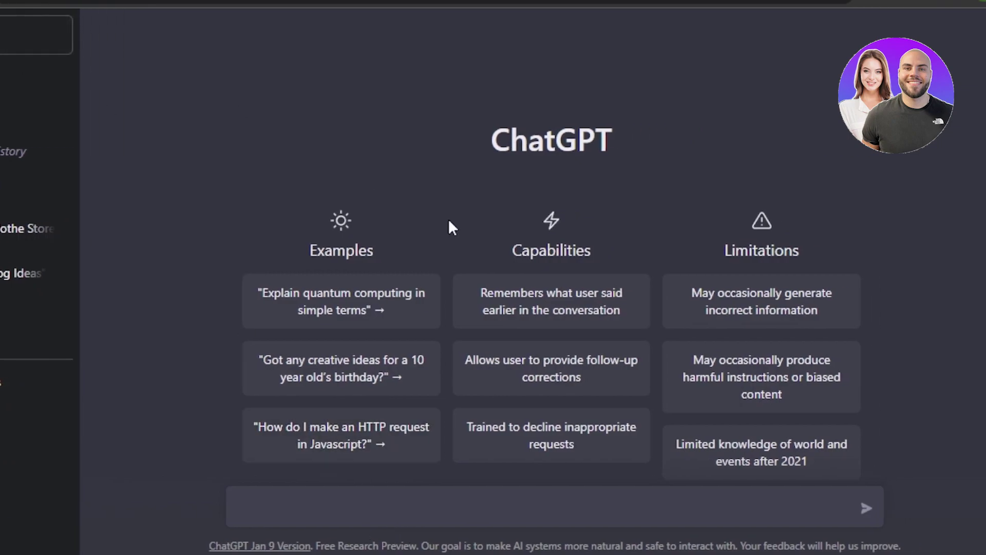
Focus the ChatGPT message box to write the PayPal gift card prompts.
left_click(343, 501)
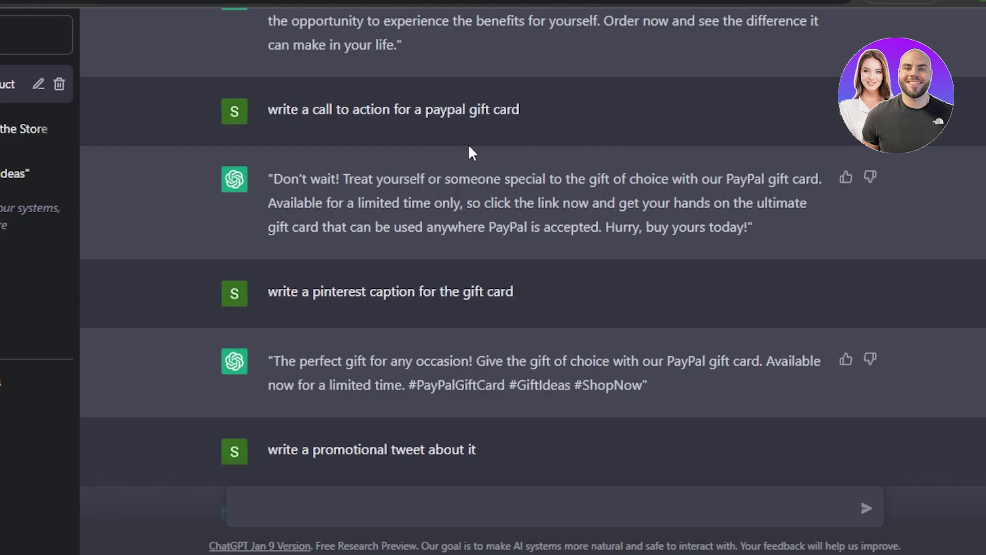
Select the Pinterest caption's three hashtags, redoing a mistaken first selection.
left_click_drag(672, 357, 759, 355)
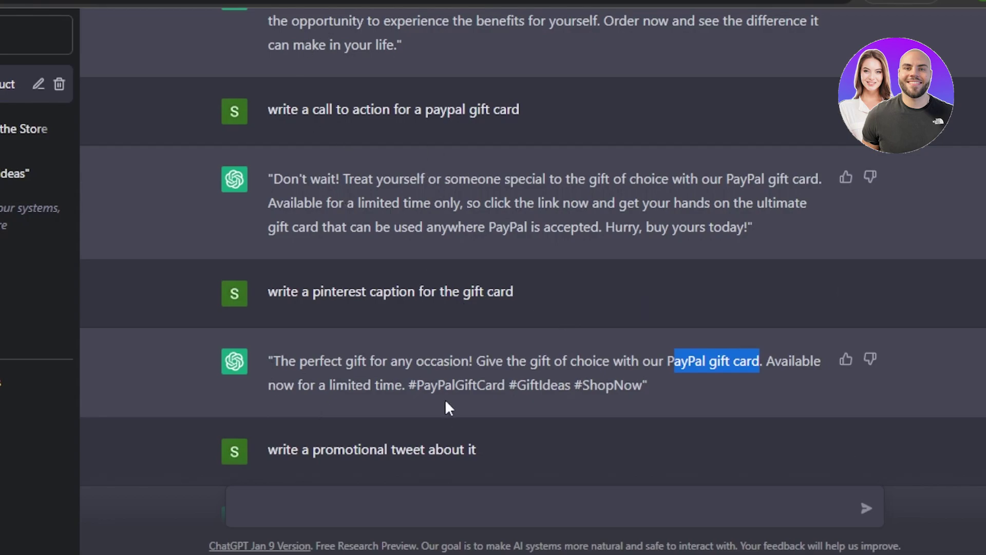
left_click(411, 385)
left_click_drag(412, 385, 659, 388)
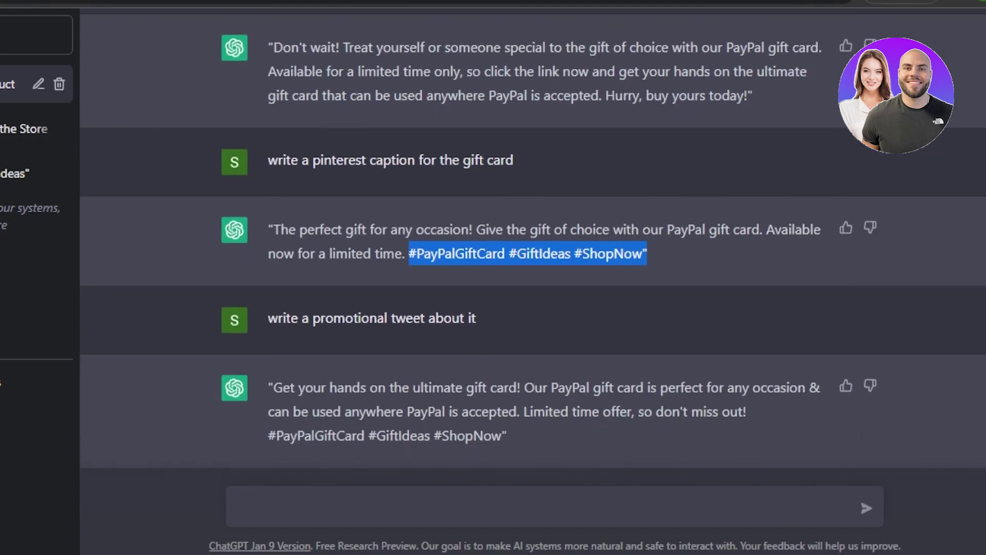
scroll(533, 257, "down", 1)
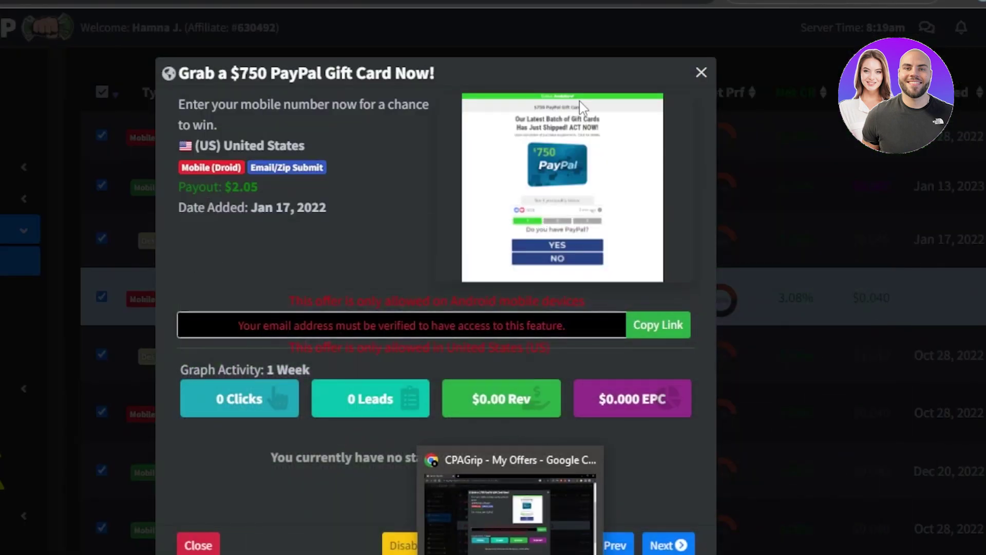
Close the $750 PayPal offer popup, browse the My Offers table, and go to the Dashboard.
left_click(701, 72)
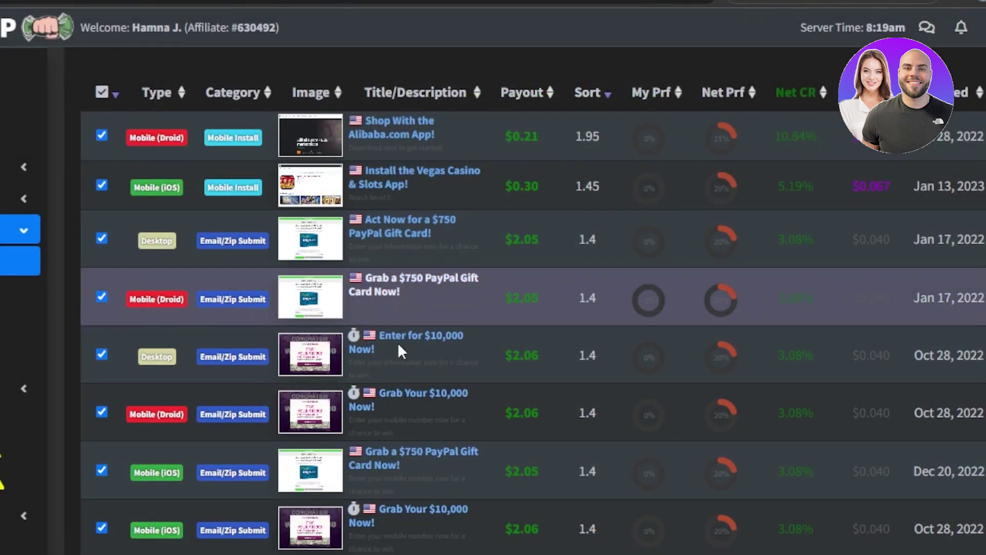
scroll(514, 301, "down", 2)
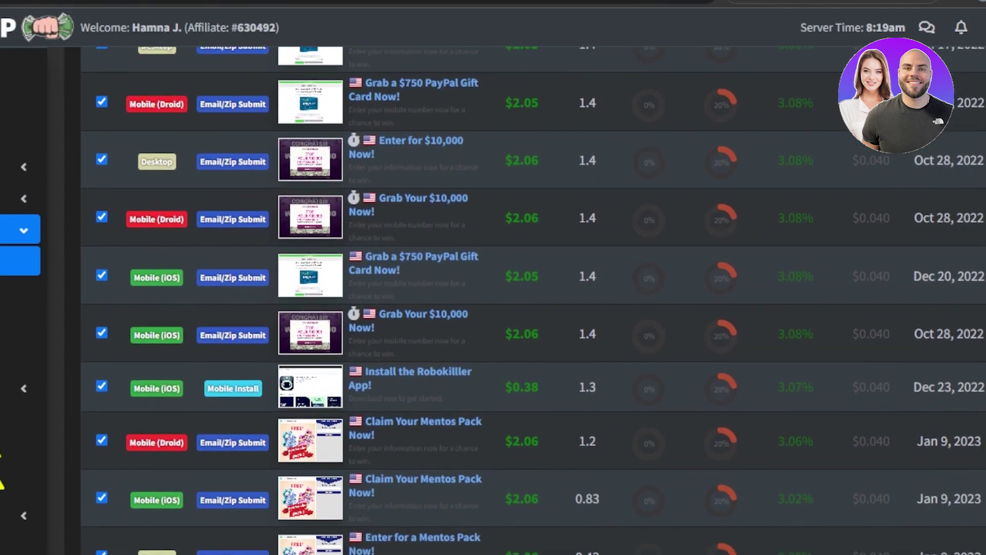
scroll(514, 300, "down", 2)
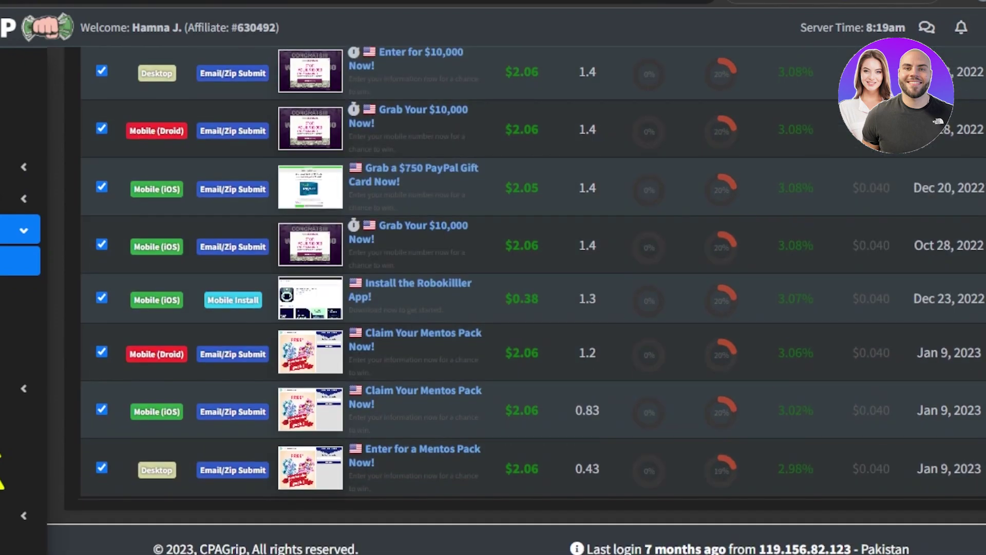
scroll(514, 301, "up", 6)
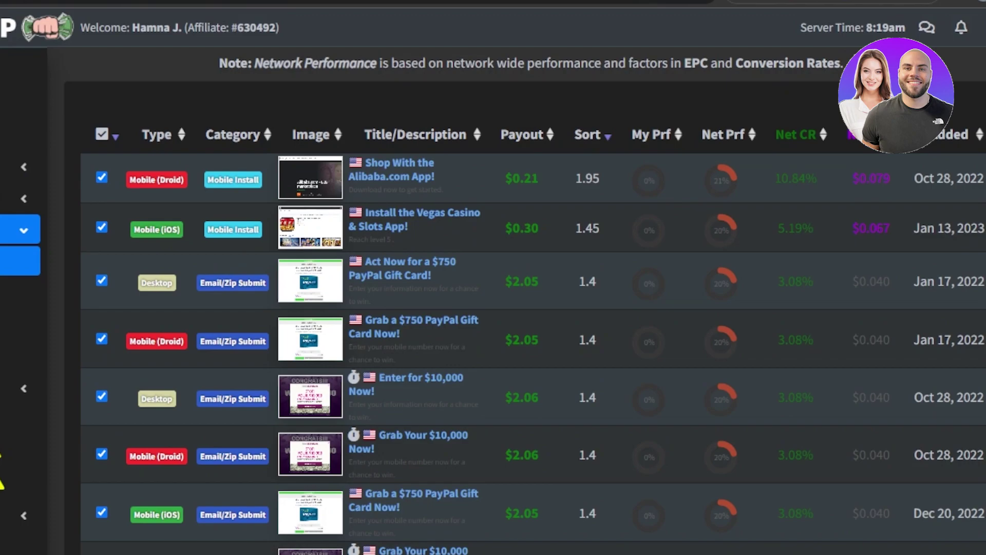
scroll(513, 301, "down", 3)
scroll(513, 301, "up", 6)
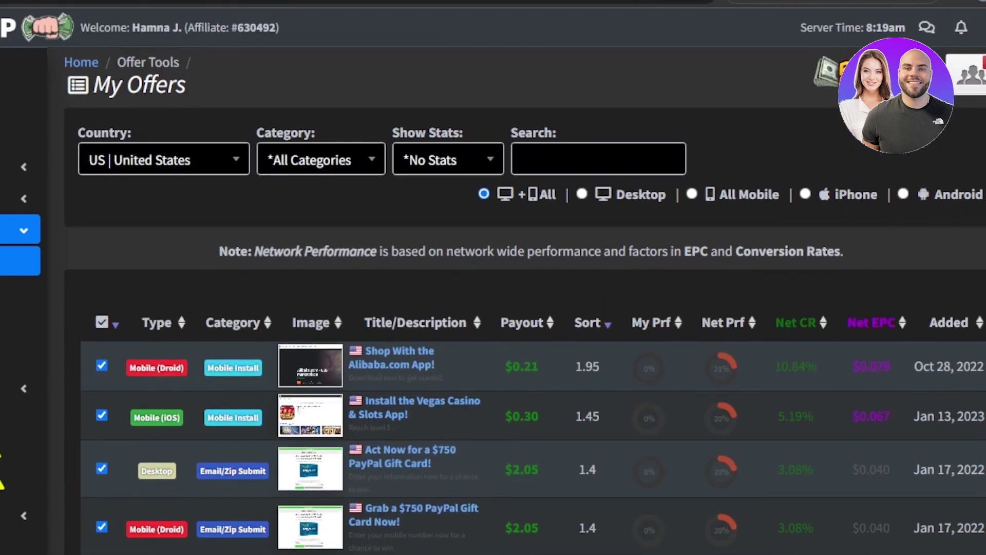
scroll(513, 301, "down", 7)
scroll(168, 278, "down", 2)
scroll(167, 278, "up", 9)
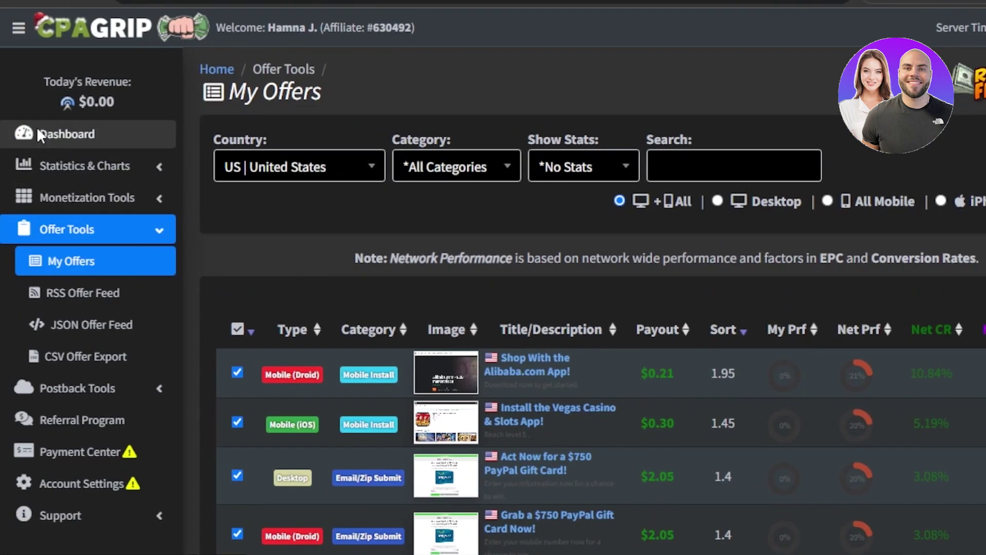
left_click(88, 131)
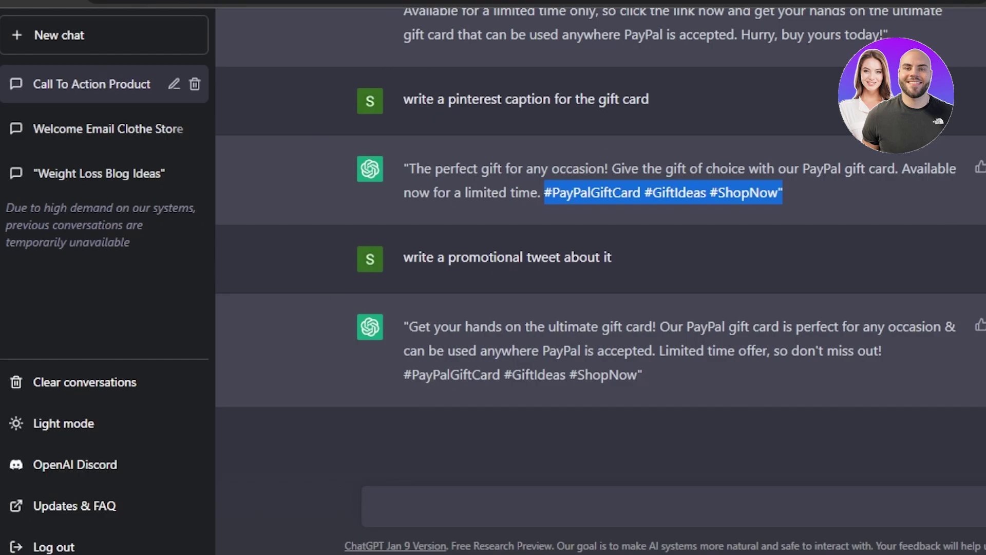
Scroll back up through the gift card conversation, then start a new chat.
scroll(696, 206, "up", 6)
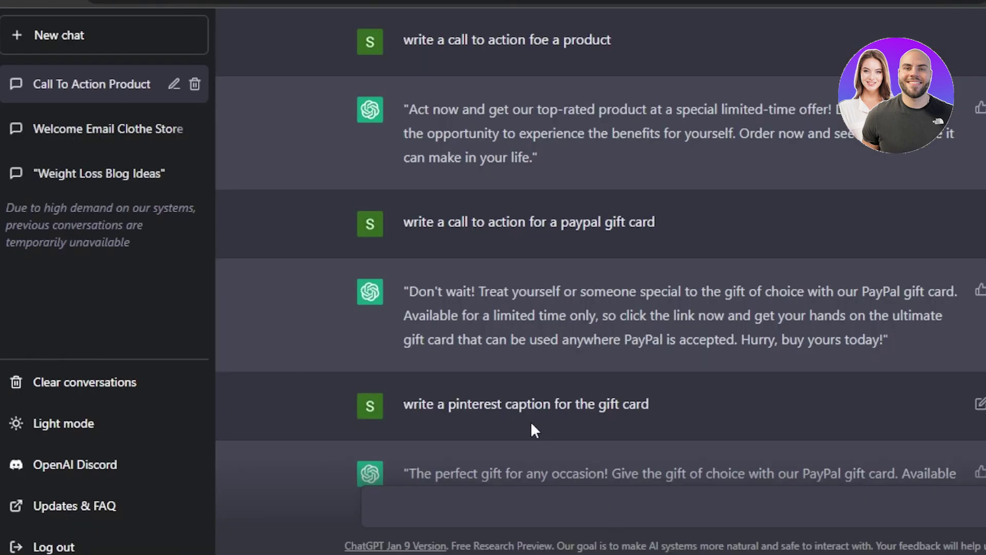
left_click(150, 52)
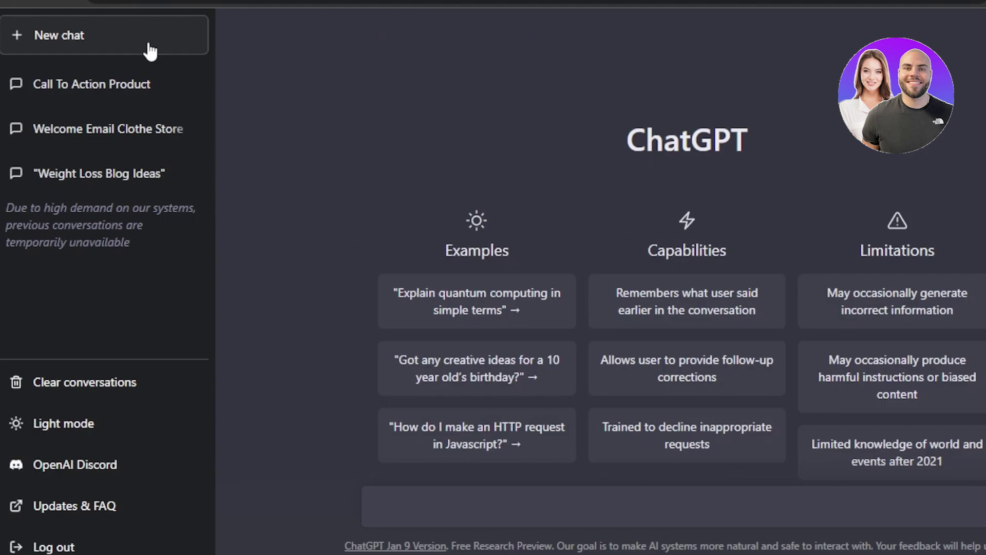